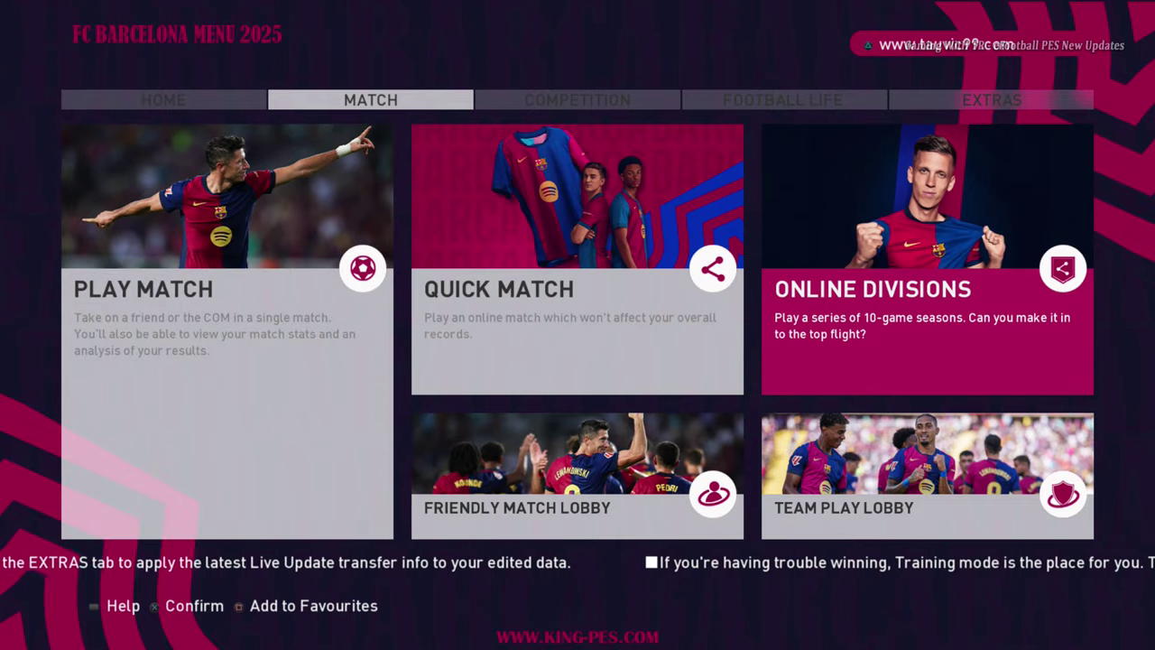
# Step through the match and competition modes, then open the FC Barcelona vs Liverpool lineup screen
pyautogui.press('Right')
pyautogui.press('Right')
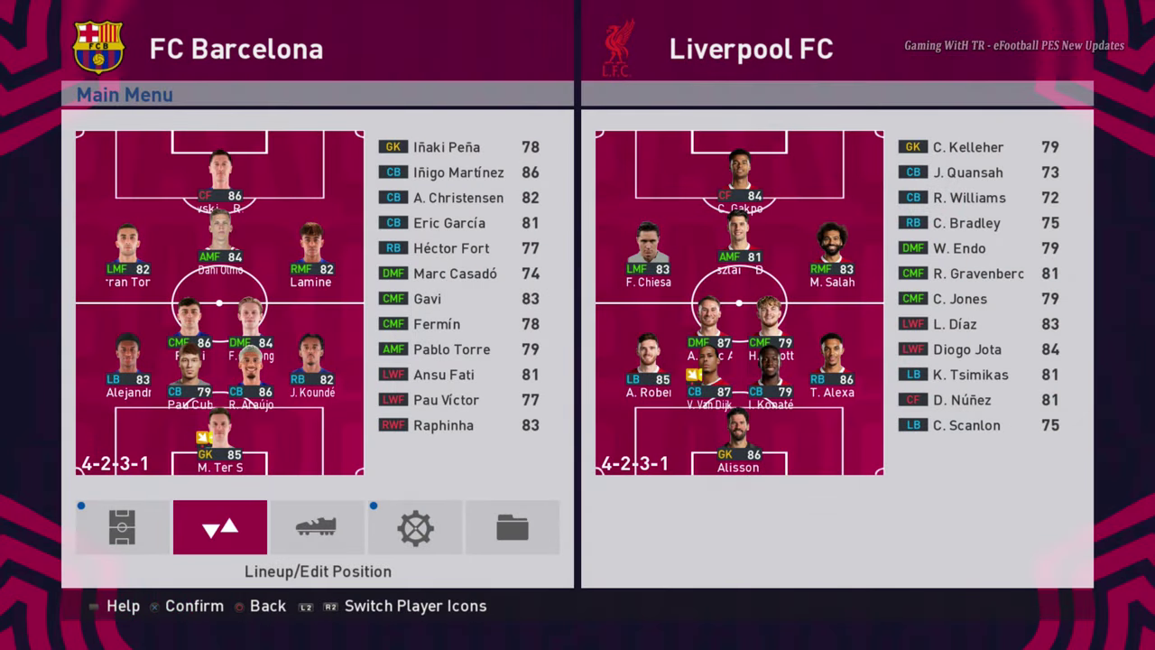
pyautogui.press('Right')
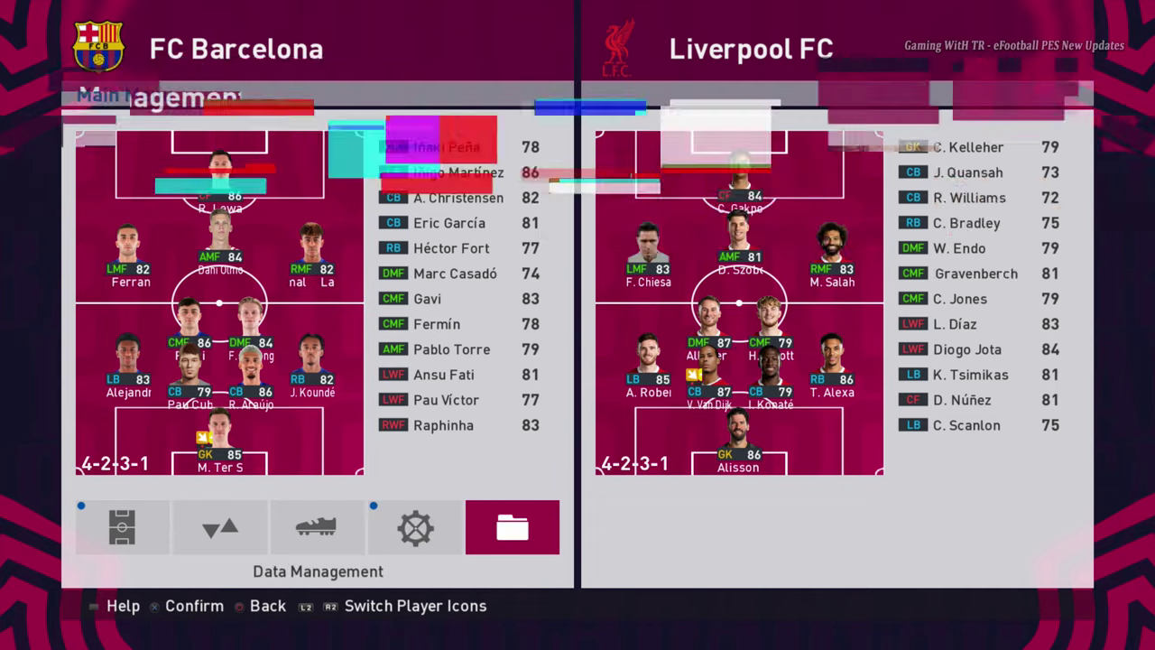
pyautogui.press('Return')
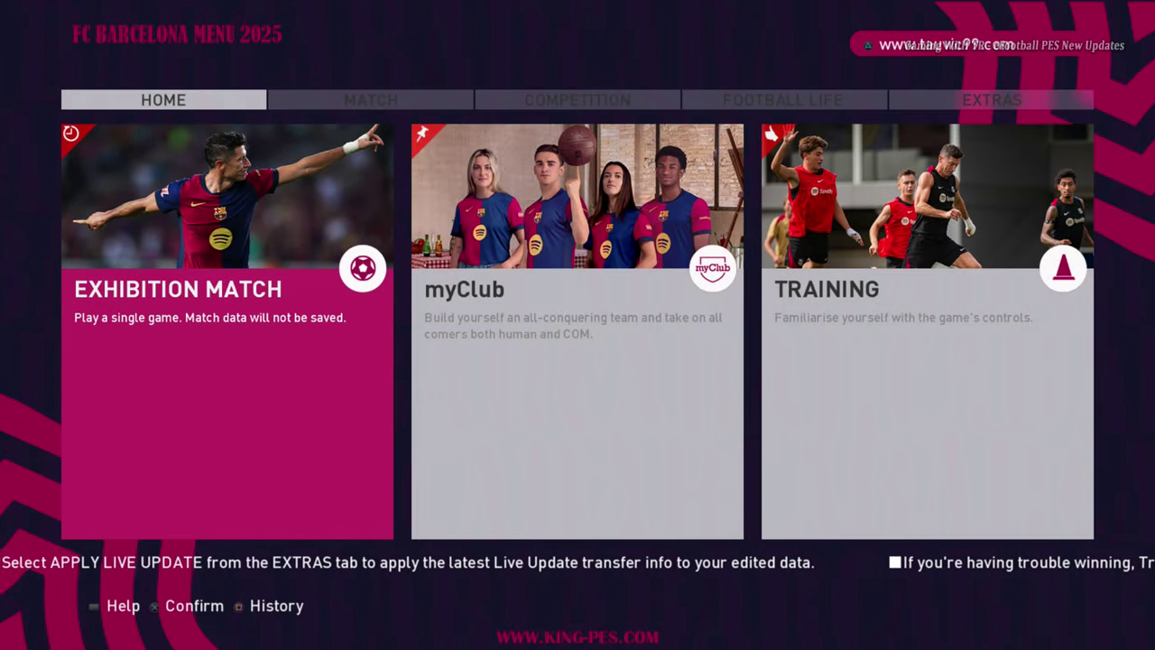
# Browse the home page modes, then the Match page's Quick Match and Online Divisions
pyautogui.press('Right')
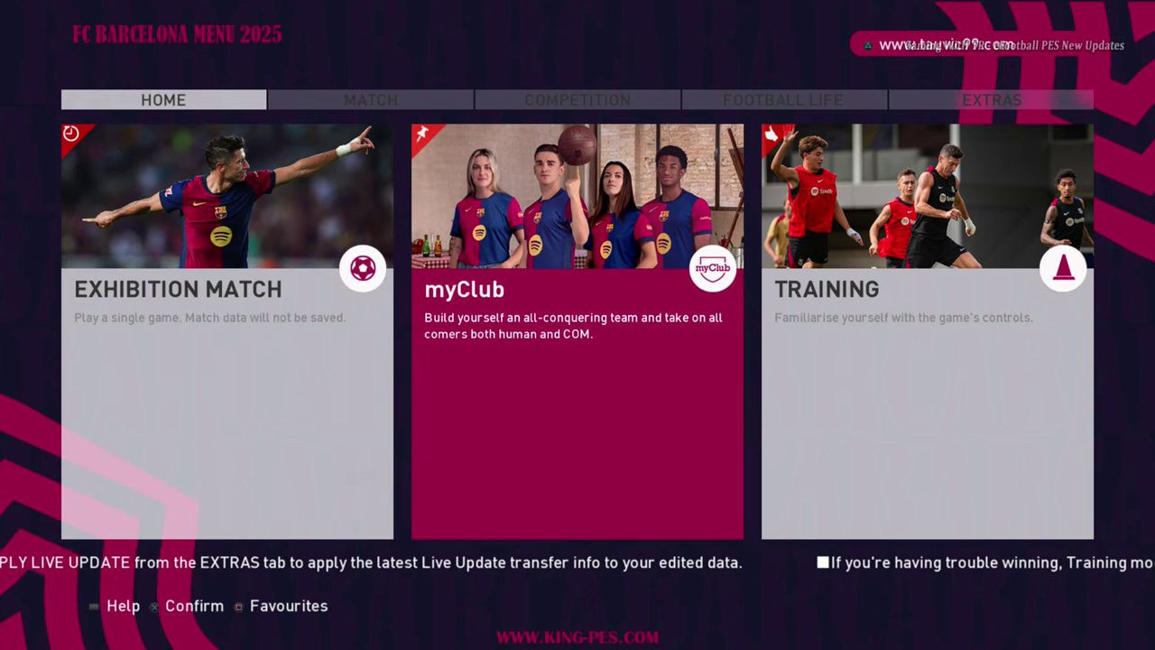
pyautogui.press('Right')
pyautogui.press('pagedown')
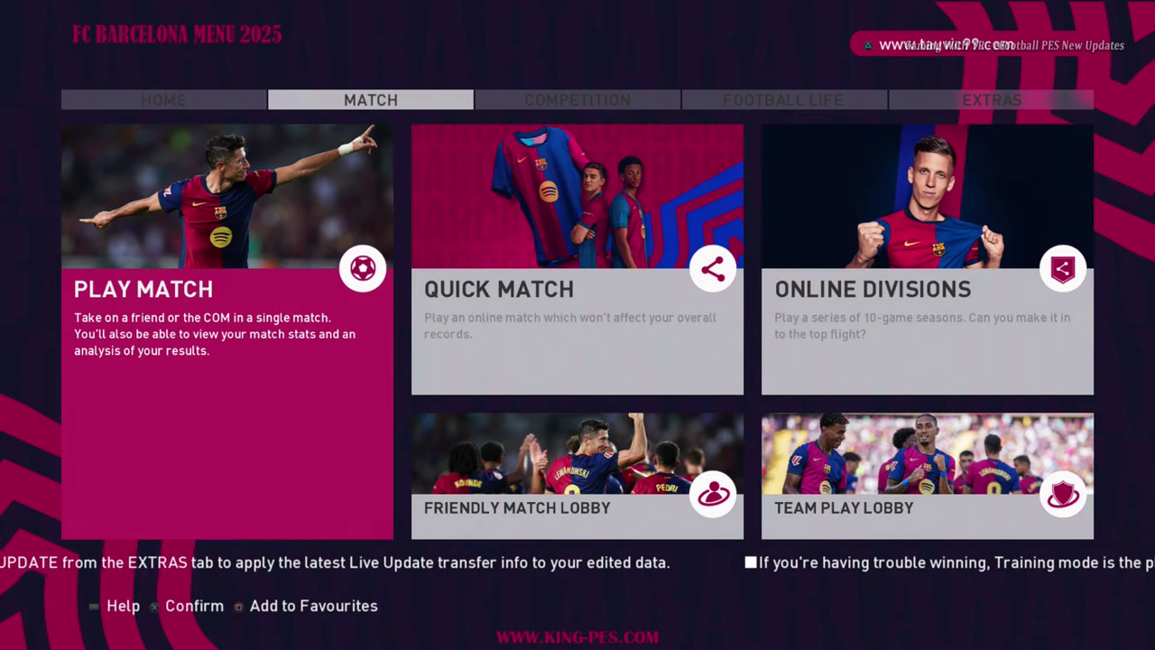
pyautogui.press('Right')
pyautogui.press('Down')
pyautogui.press('Right')
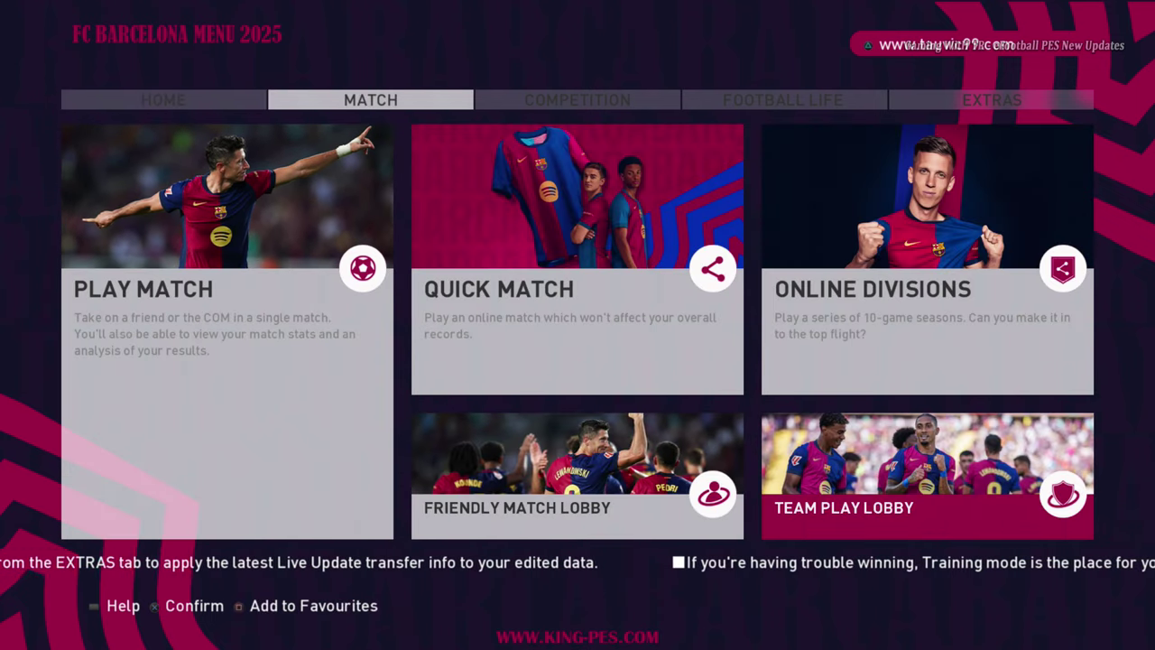
pyautogui.press('Up')
# Peek at Competition, return to Play Match and step through the match modes again
pyautogui.press('pagedown')
pyautogui.press('pageup')
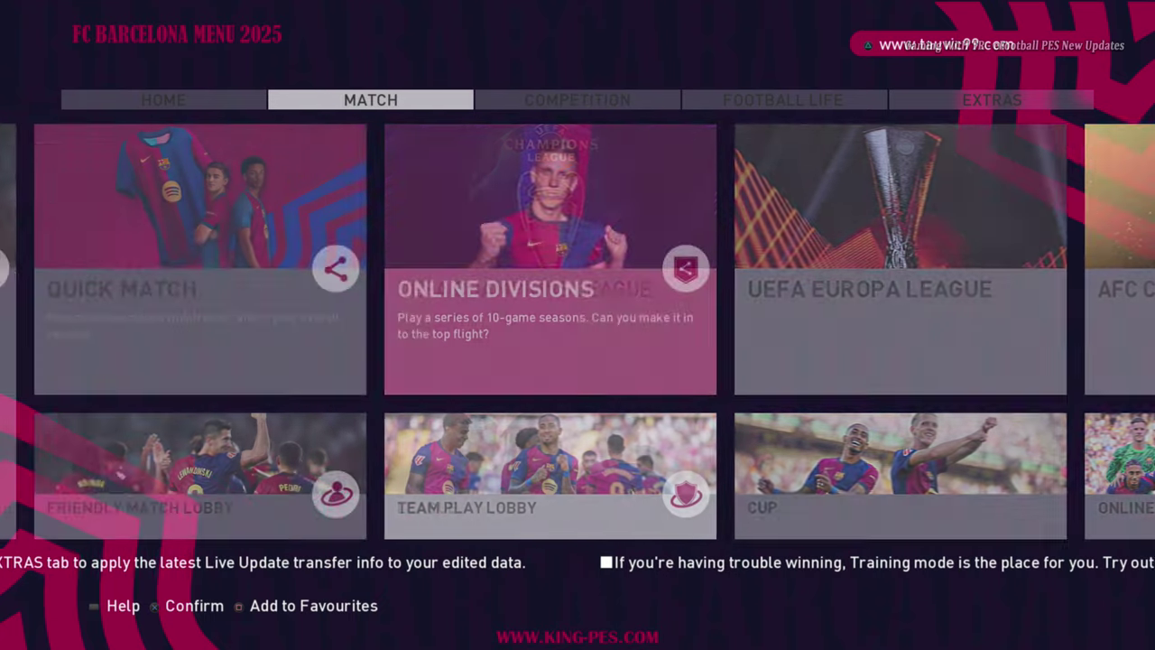
pyautogui.press('Left')
pyautogui.press('Left')
pyautogui.press('Right')
pyautogui.press('Down')
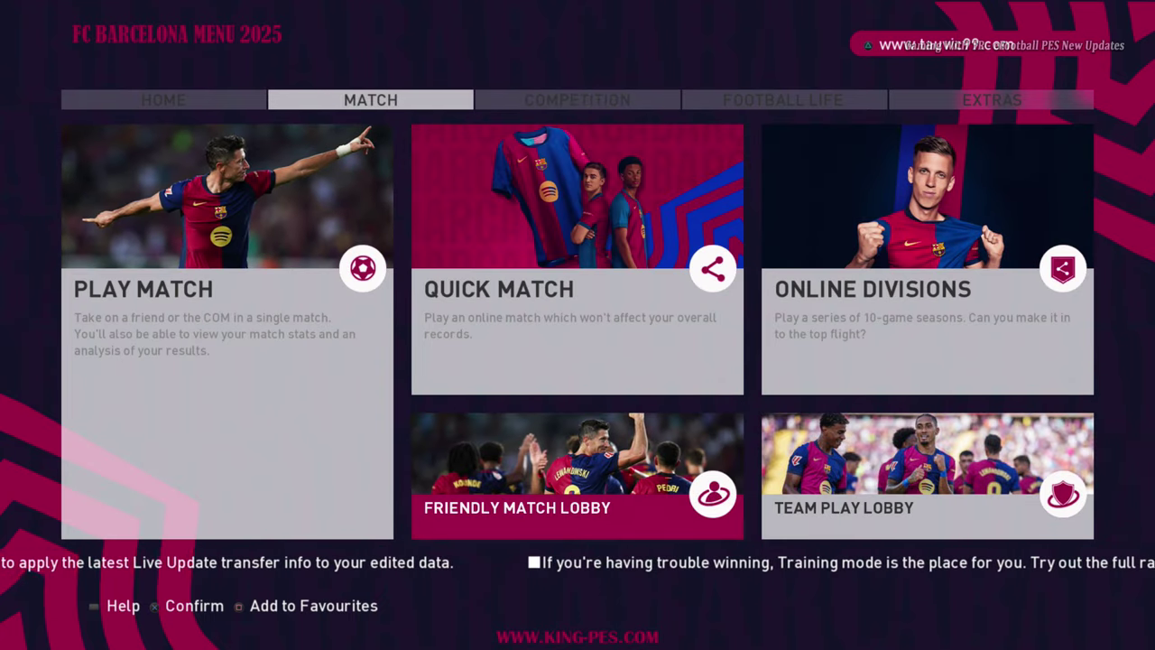
pyautogui.press('Right')
pyautogui.press('Up')
# Browse the Competition page modes, ending on Online Competition
pyautogui.press('pagedown')
pyautogui.press('Down')
pyautogui.press('Right')
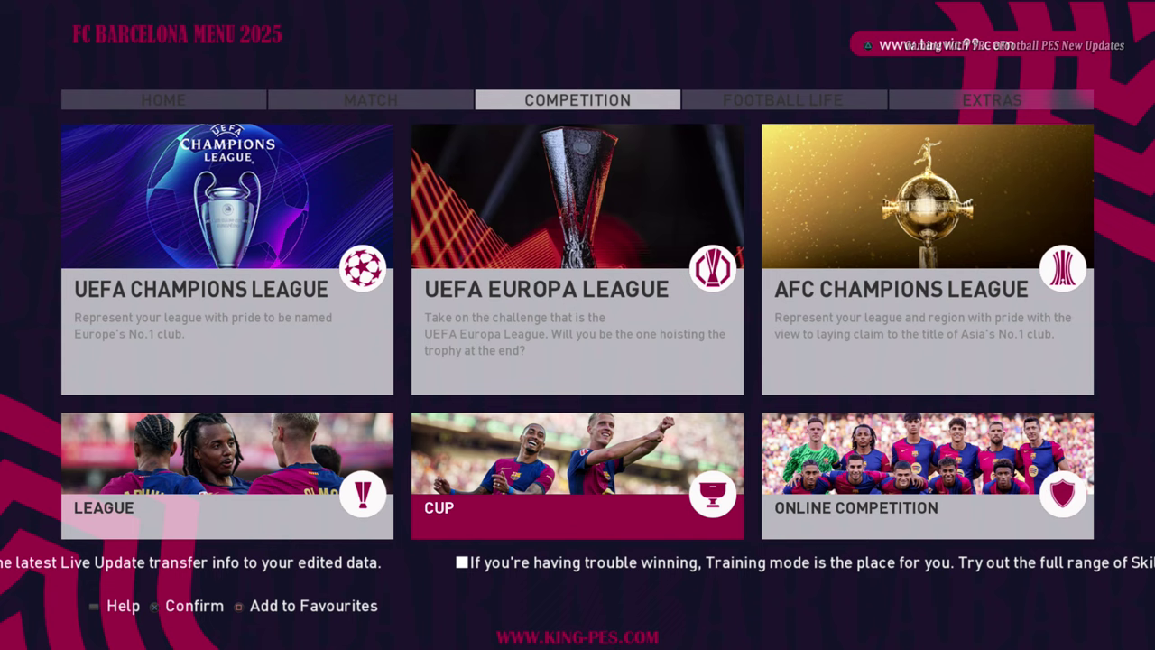
pyautogui.press('Up')
pyautogui.press('Right')
pyautogui.press('Down')
# Browse Football Life's Master League and Become A Legend, then the Extras settings
pyautogui.press('pagedown')
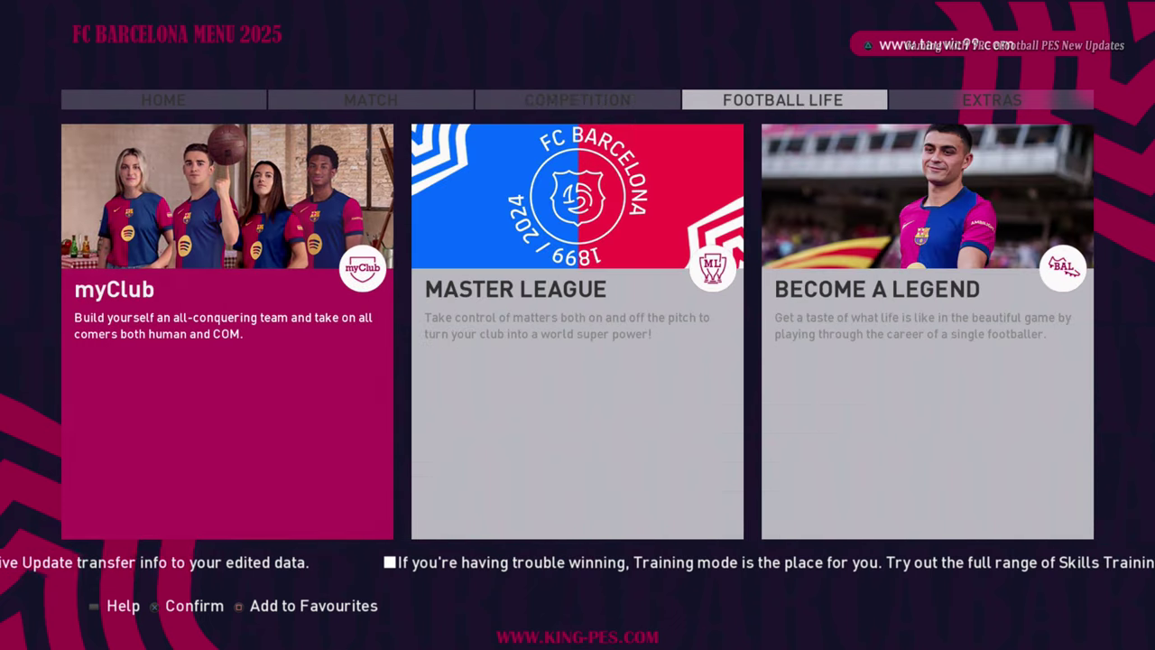
pyautogui.press('Right')
pyautogui.press('Right')
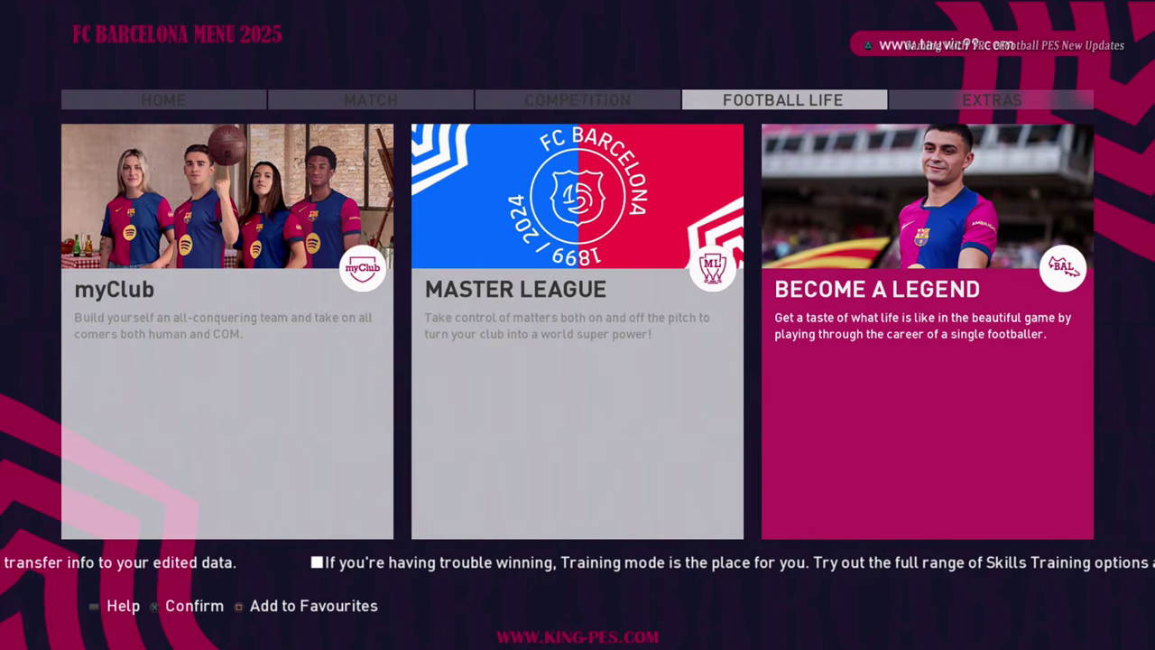
pyautogui.press('pagedown')
pyautogui.press('Down')
pyautogui.press('Right')
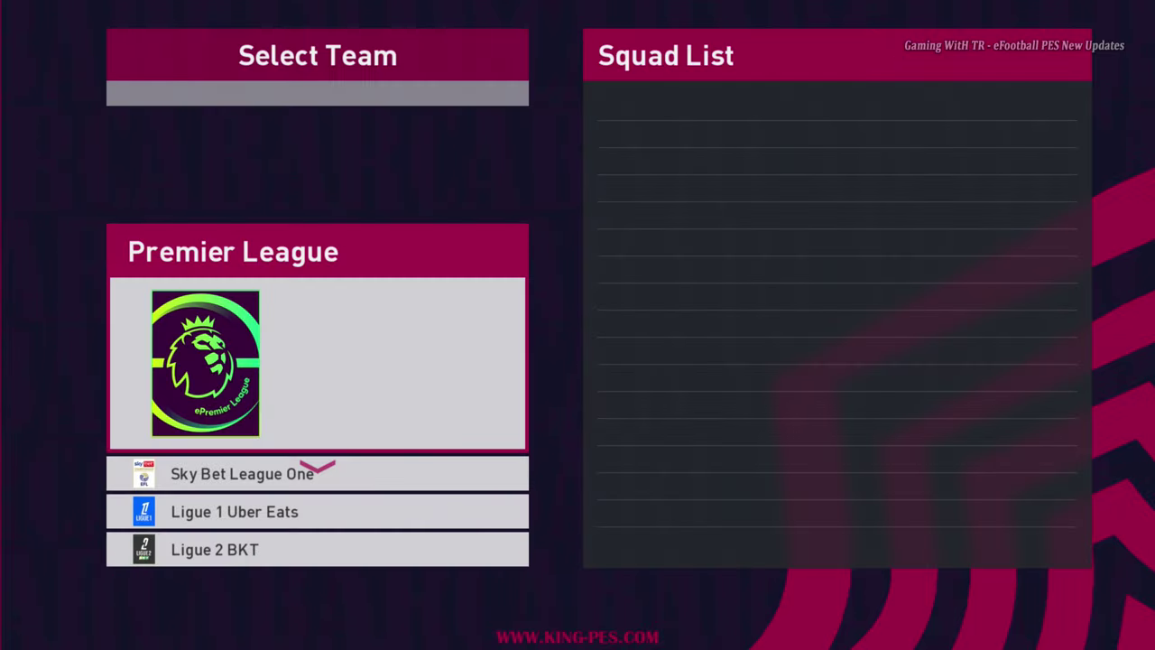
# In Edit Players, choose LaLiga EA Sports and open FC Barcelona's squad list
pyautogui.press('Down')
pyautogui.press('Down')
pyautogui.press('Down')
pyautogui.press('Down')
pyautogui.press('Down')
pyautogui.press('Down')
pyautogui.press('Down')
pyautogui.press('Down')
pyautogui.press('Up')
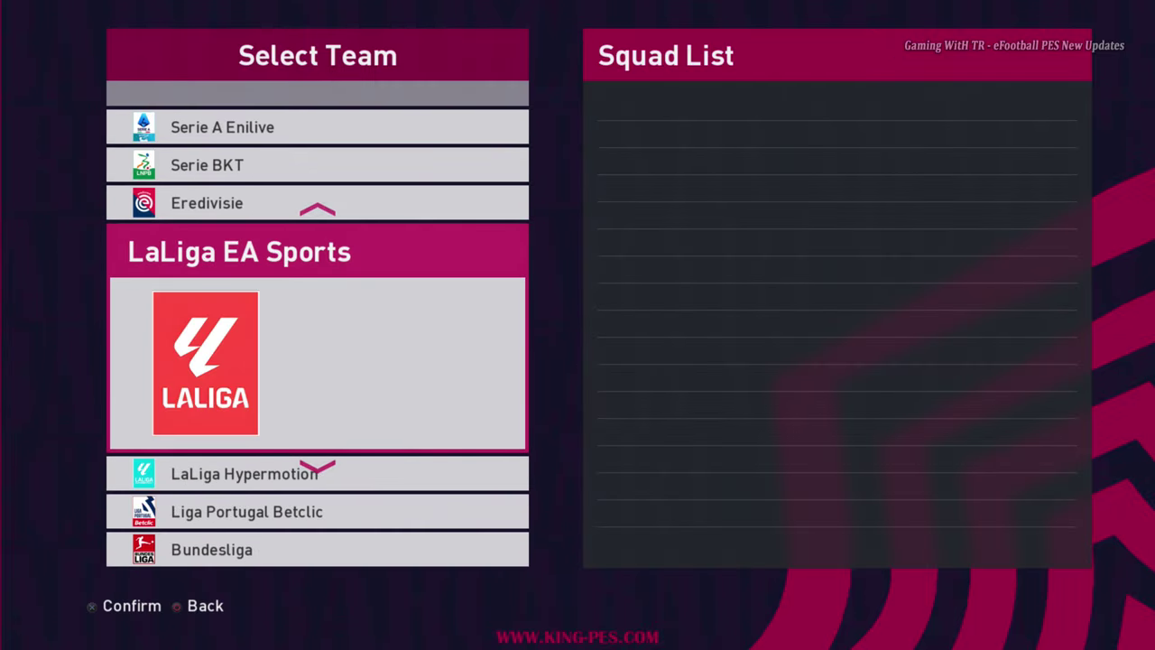
pyautogui.press('Return')
pyautogui.press('Down')
pyautogui.press('Down')
pyautogui.press('Down')
pyautogui.press('Down')
pyautogui.press('Down')
pyautogui.press('Return')
pyautogui.press('Down')
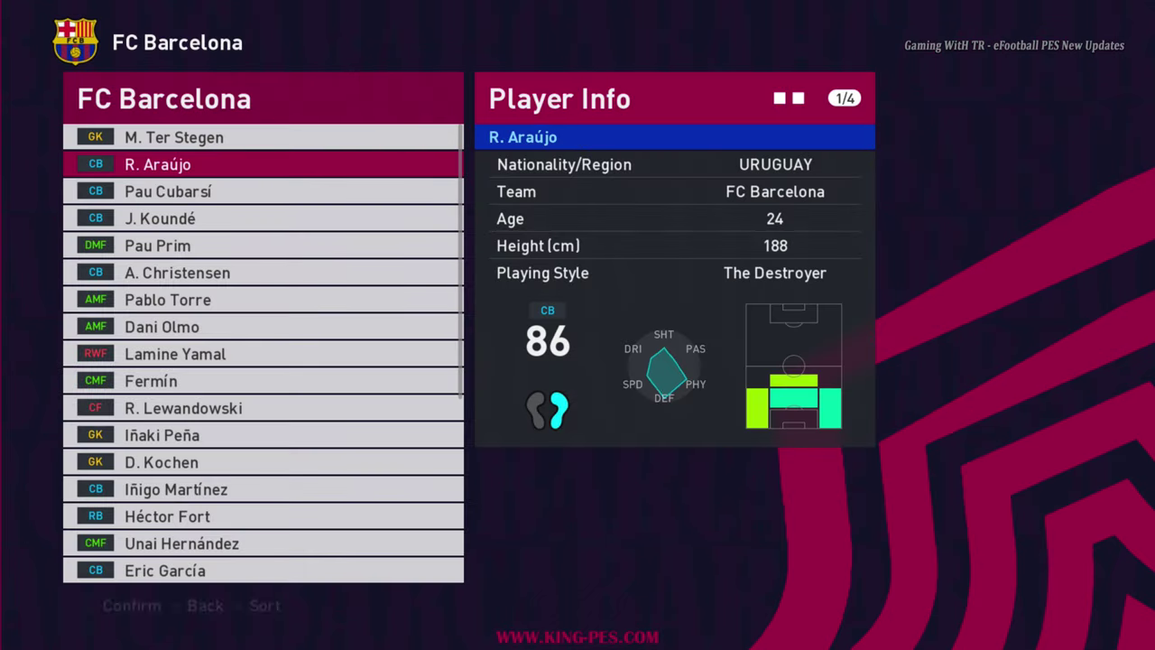
pyautogui.press('Down')
pyautogui.press('Down')
pyautogui.press('Down')
pyautogui.press('Down')
pyautogui.press('Down')
pyautogui.press('Down')
pyautogui.press('Down')
pyautogui.press('Down')
# Open R. Lewandowski's Appearance settings and rotate his Barcelona-kit model
pyautogui.press('Up')
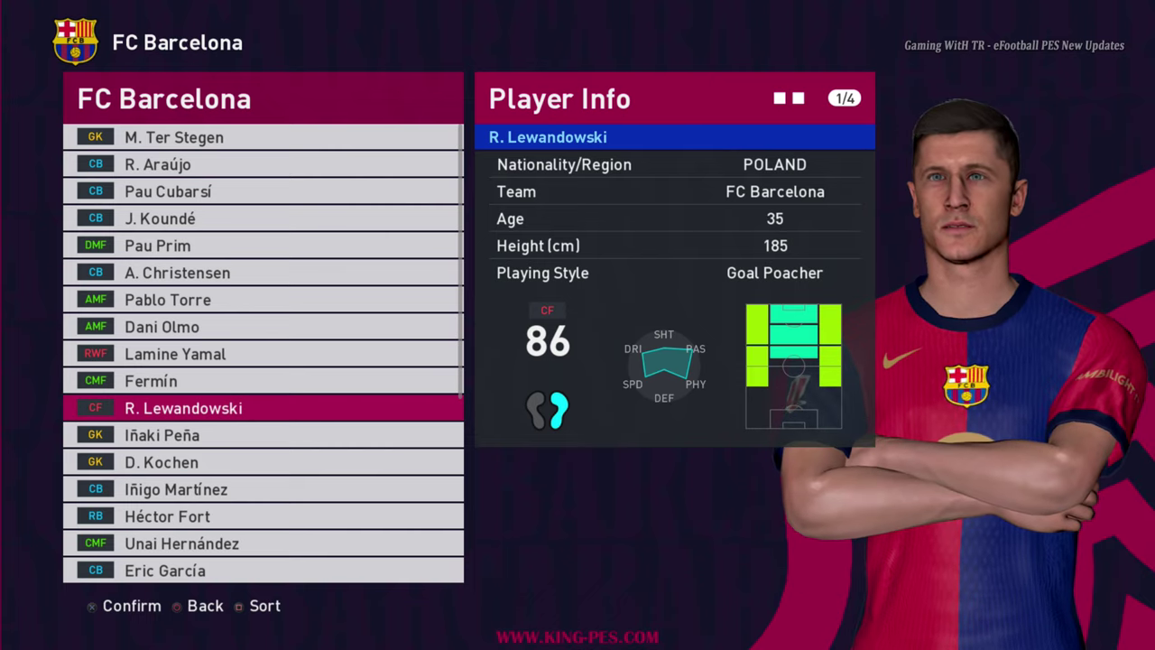
pyautogui.press('Return')
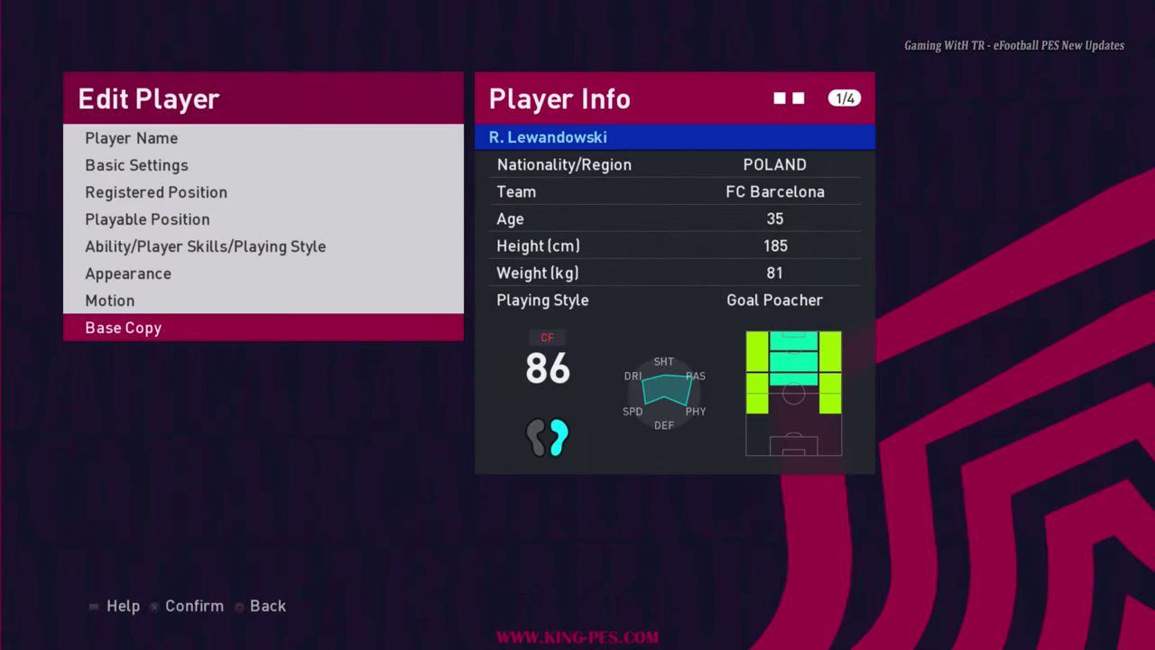
pyautogui.press('Return')
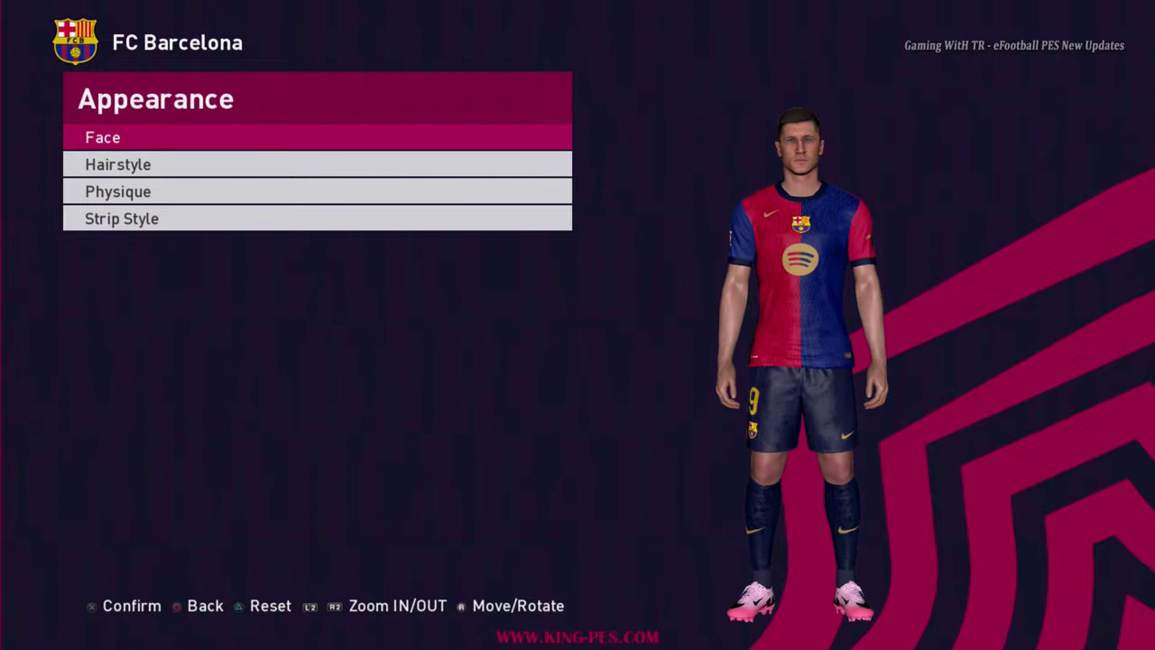
pyautogui.press('Right')
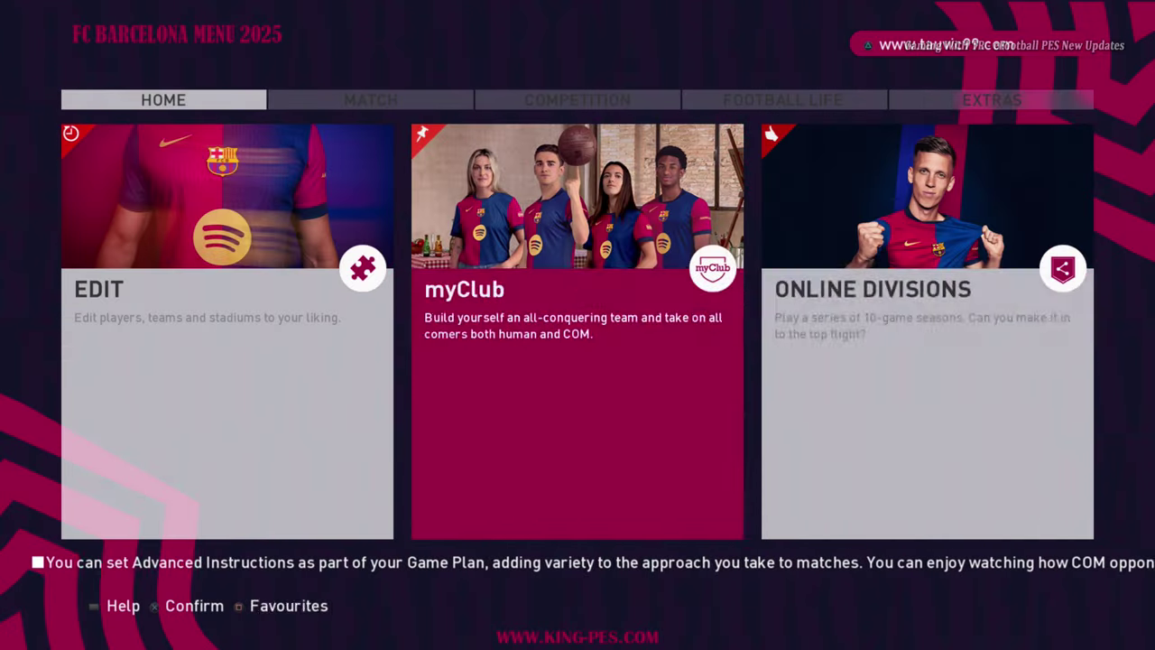
# Start an exhibition match from the match modes and confirm controller sides
pyautogui.press('Right')
pyautogui.press('Return')
pyautogui.press('Down')
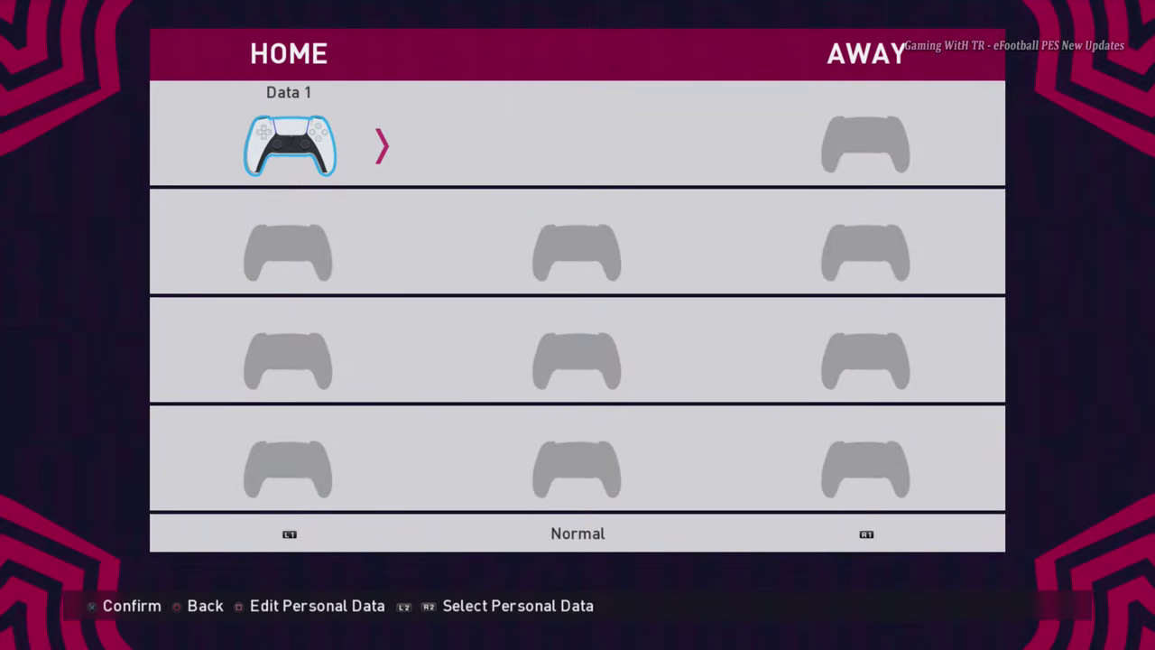
pyautogui.press('Return')
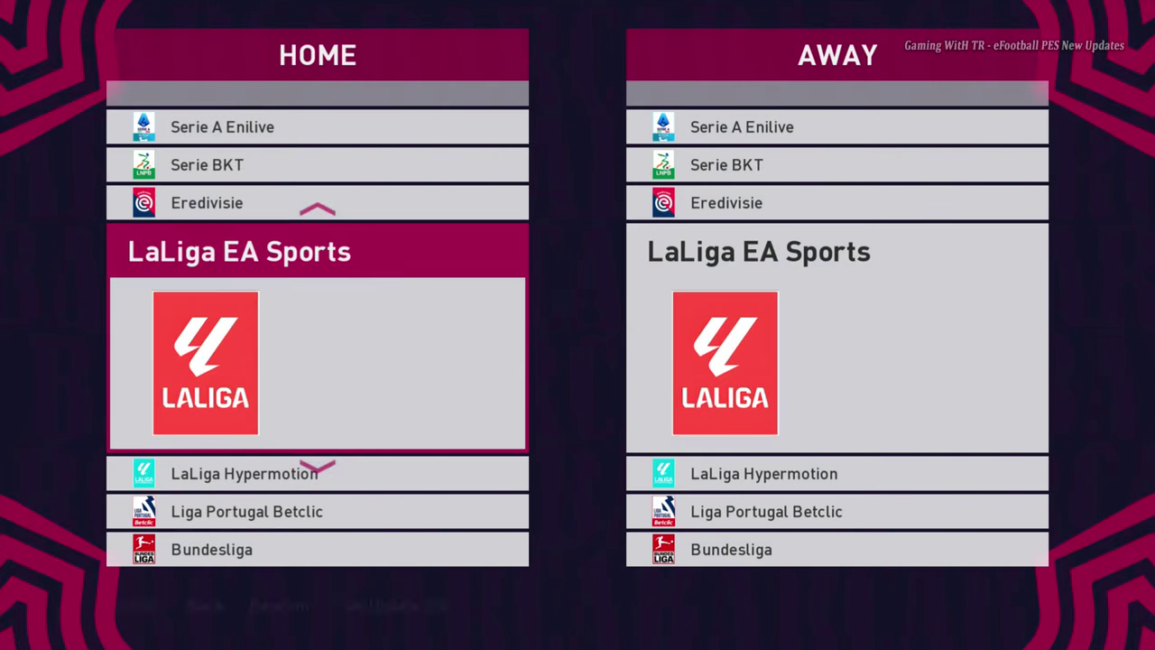
# Pick FC Barcelona from LaLiga as home and Liverpool FC from the Premier League as away
pyautogui.press('Return')
pyautogui.press('Return')
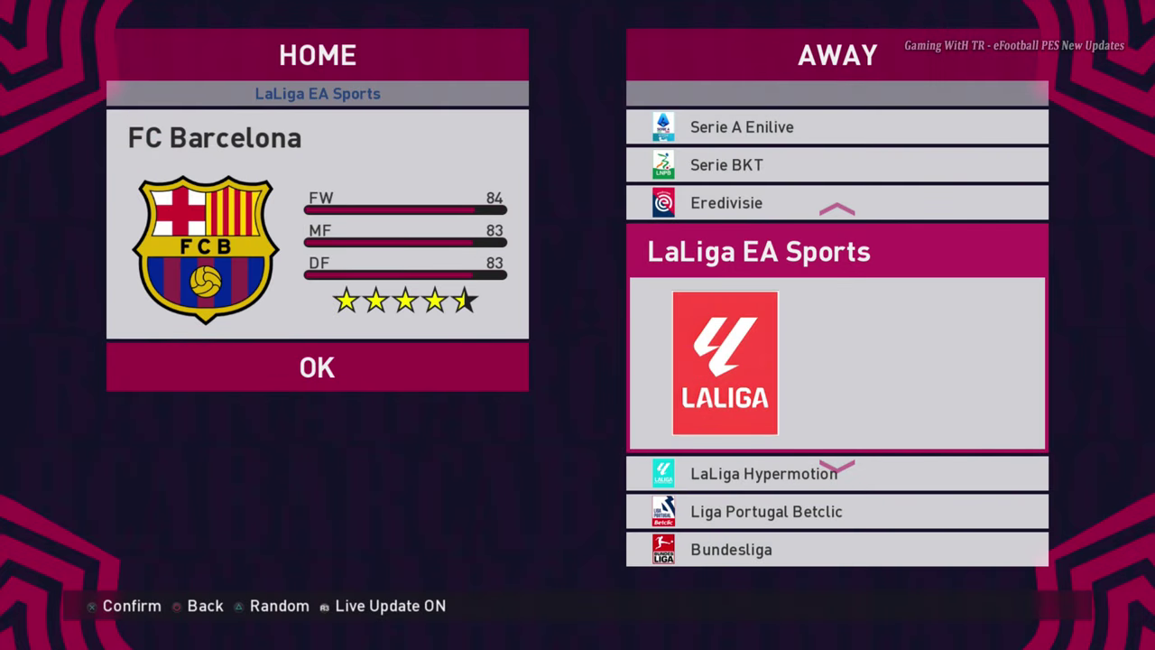
pyautogui.press('Up')
pyautogui.press('Up')
pyautogui.press('Up')
pyautogui.press('Up')
pyautogui.press('Return')
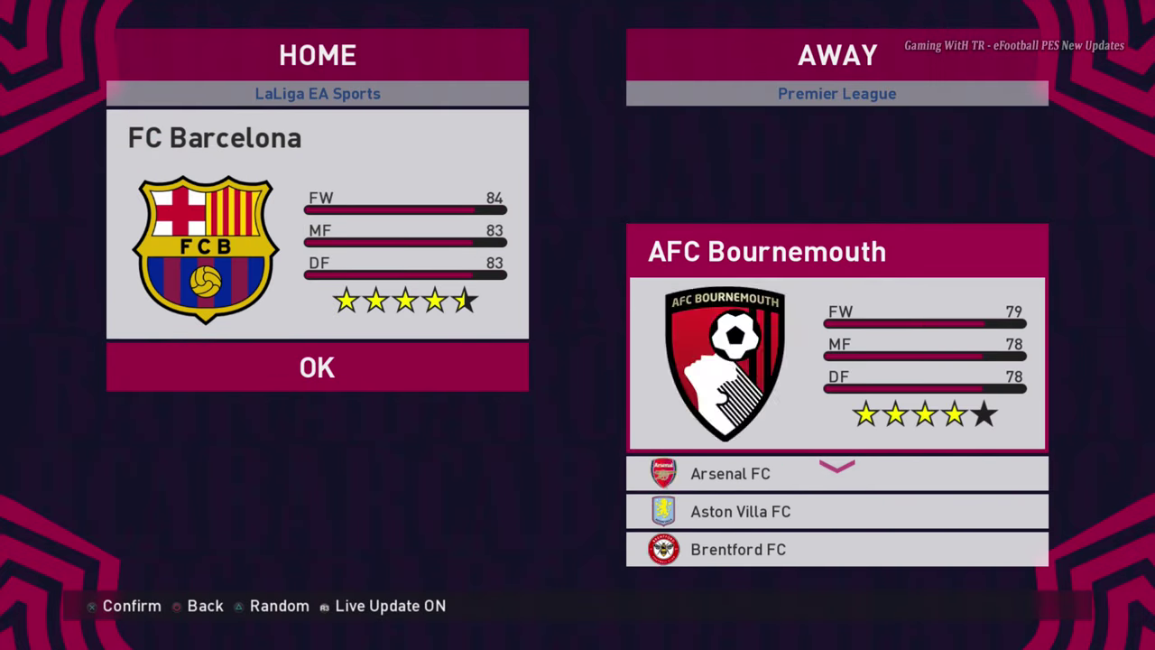
pyautogui.press('Down')
pyautogui.press('Down')
pyautogui.press('Down')
pyautogui.press('Down')
pyautogui.press('Down')
pyautogui.press('Down')
pyautogui.press('Down')
pyautogui.press('Down')
pyautogui.press('Down')
pyautogui.press('Down')
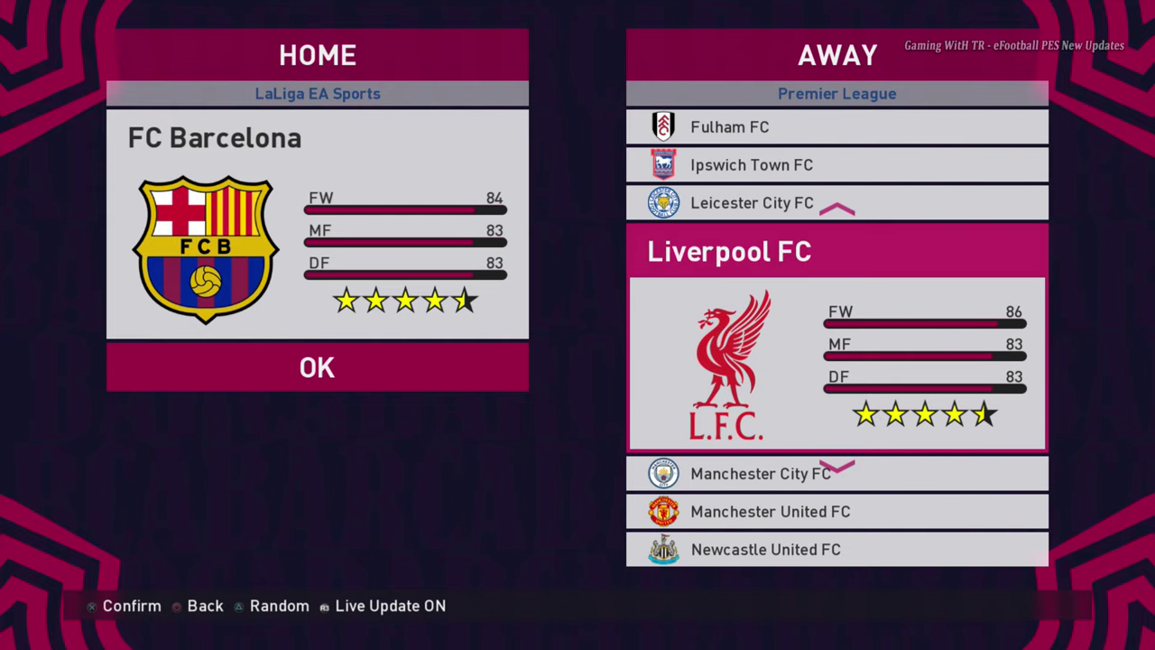
pyautogui.press('Return')
pyautogui.press('Return')
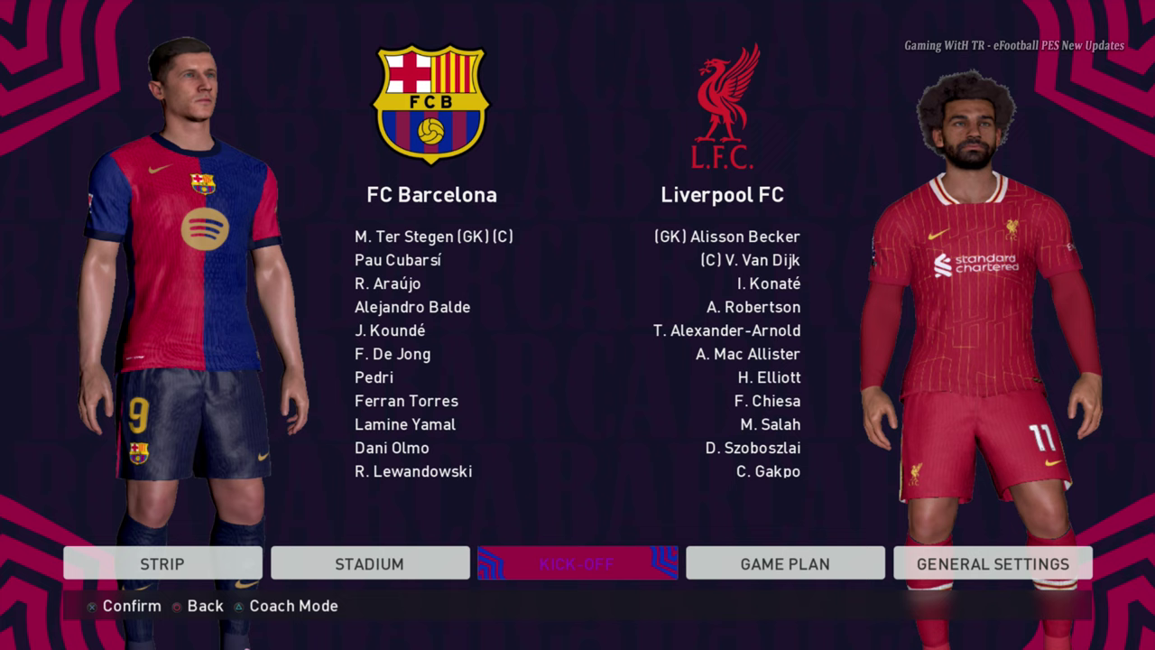
# Review both teams' Game Plan lineups, then exit the pre-match screen
pyautogui.press('Left')
pyautogui.press('Left')
pyautogui.press('Right')
pyautogui.press('Right')
pyautogui.press('Right')
pyautogui.press('Right')
pyautogui.press('Left')
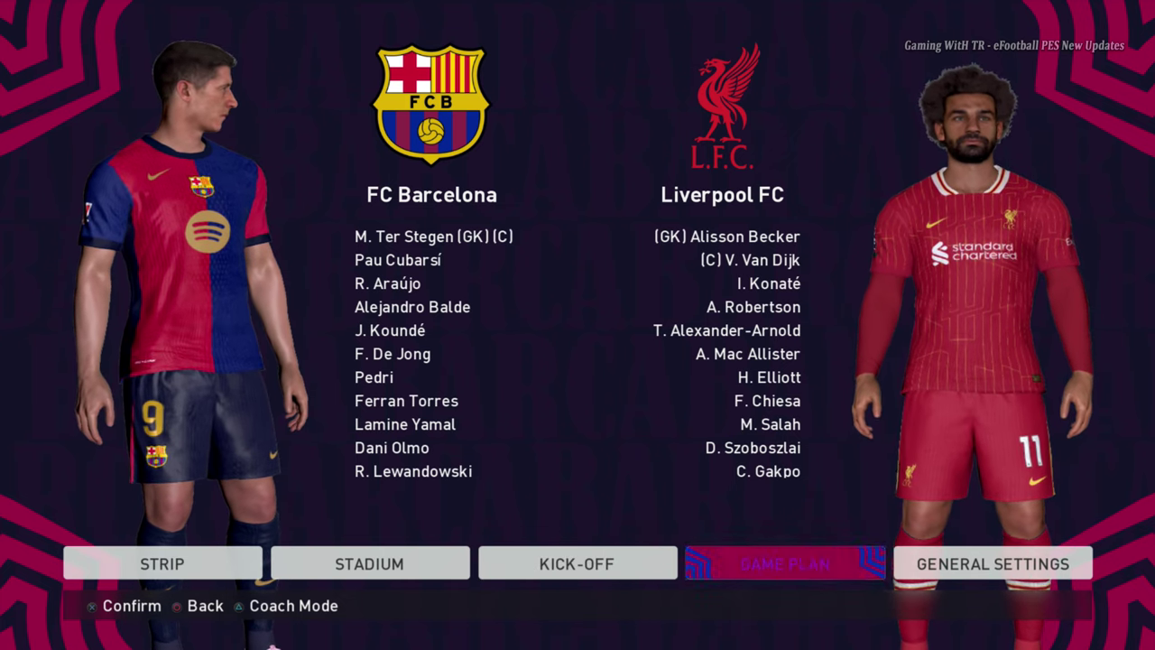
pyautogui.press('Left')
pyautogui.press('Left')
pyautogui.press('Right')
pyautogui.press('Right')
pyautogui.press('Return')
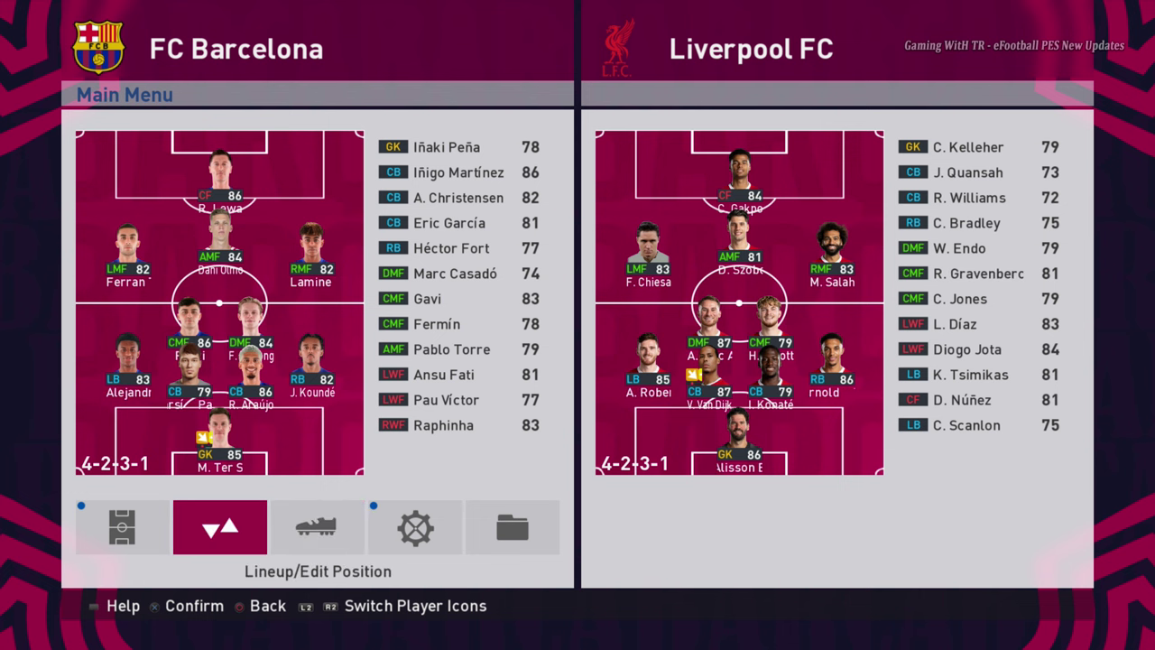
pyautogui.press('Escape')
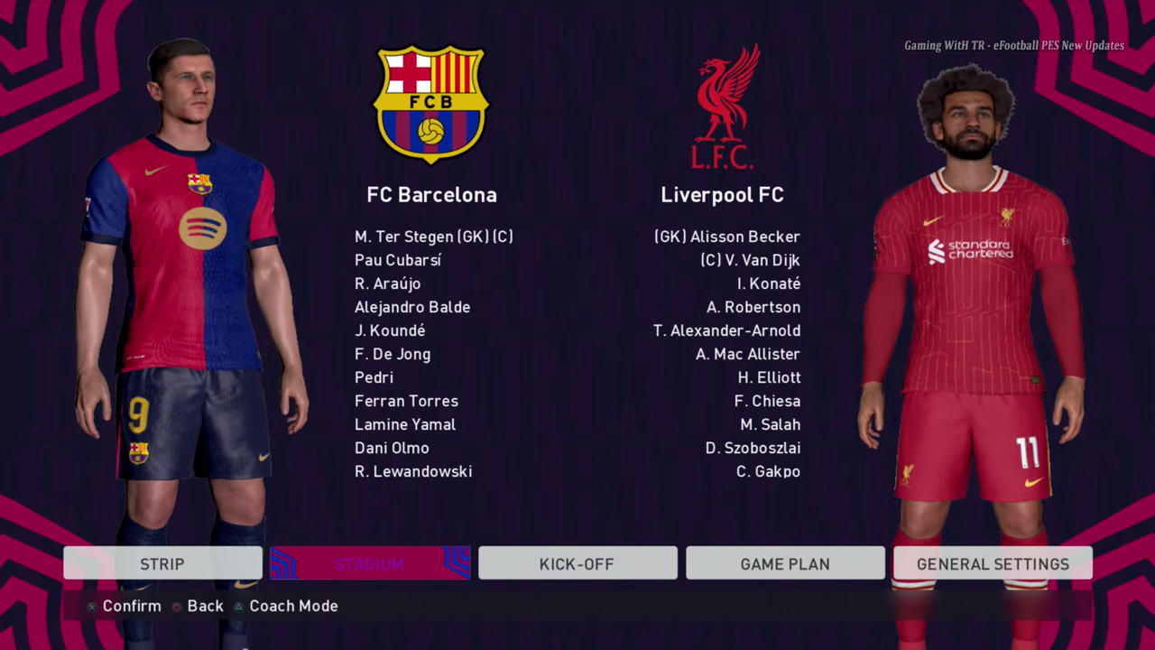
pyautogui.press('Escape')
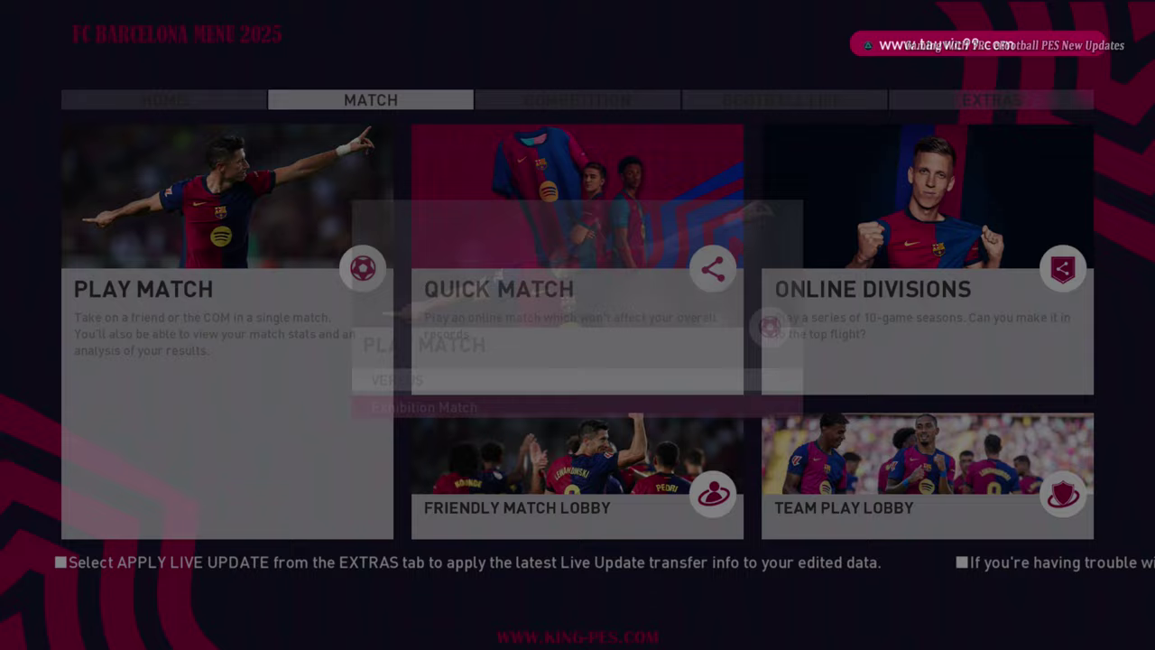
# Move across the main menu pages toward Football Life
pyautogui.press('Right')
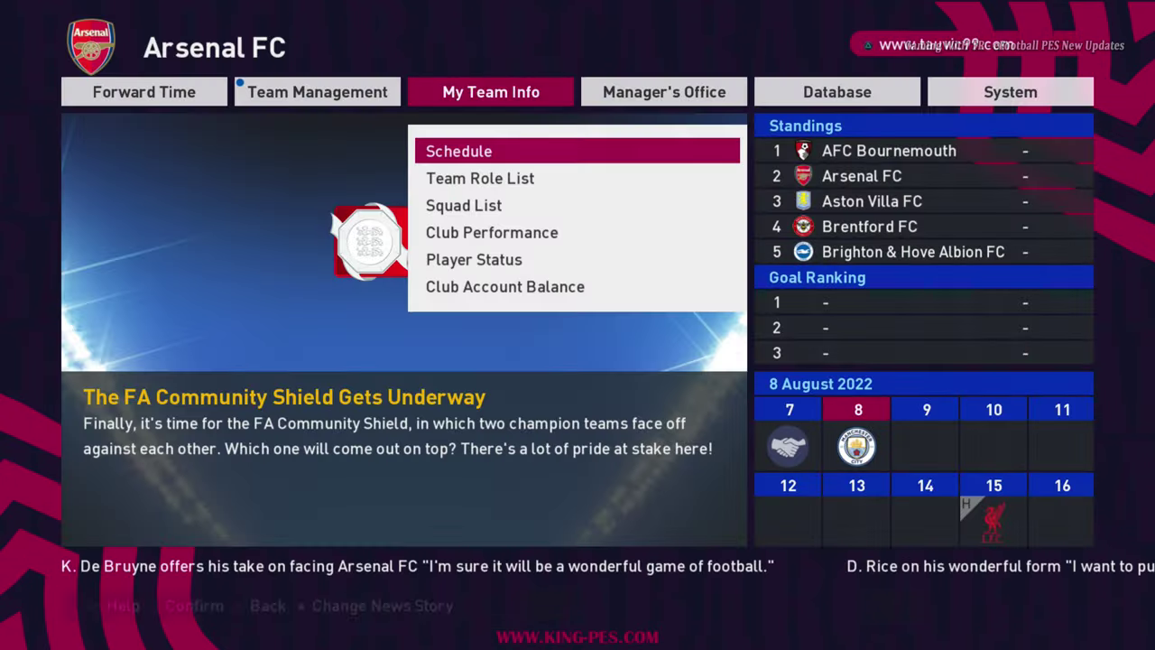
pyautogui.press('Left')
pyautogui.press('Down')
pyautogui.press('Return')
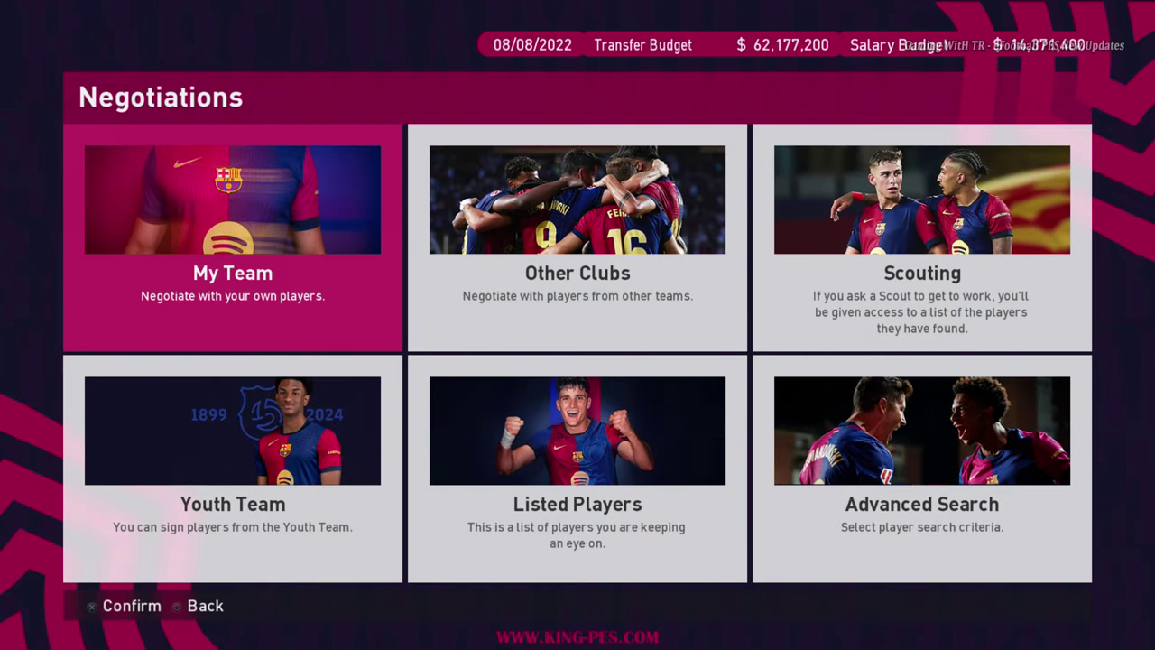
pyautogui.press('Down')
pyautogui.press('Right')
pyautogui.press('Up')
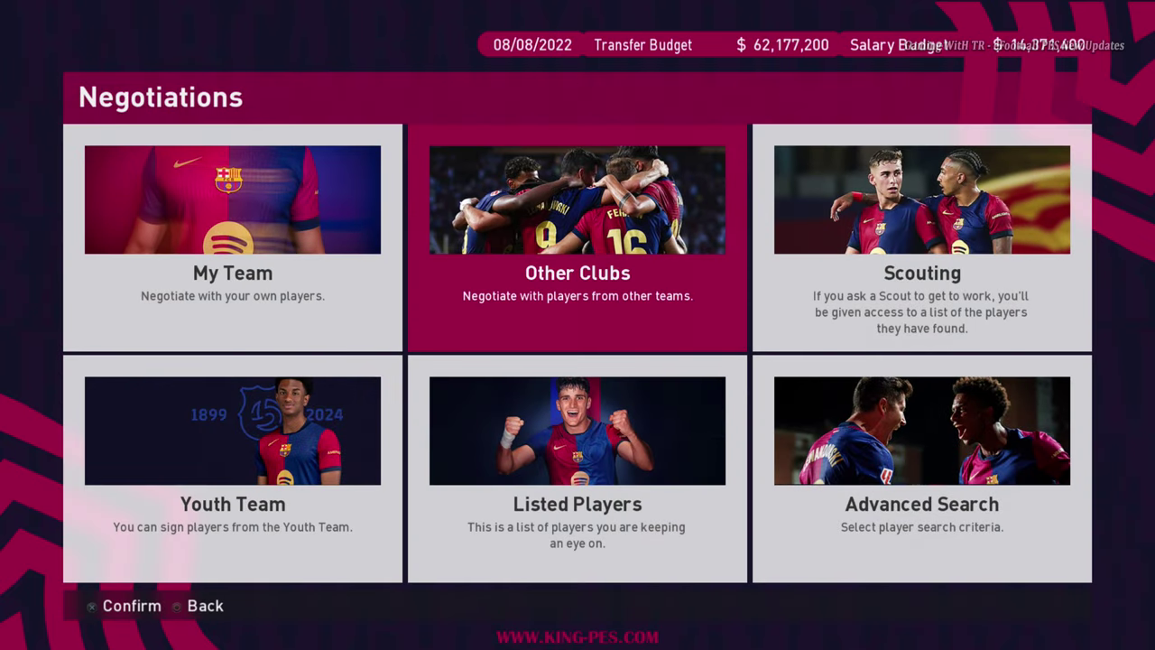
pyautogui.press('Right')
pyautogui.press('Down')
pyautogui.press('Left')
pyautogui.press('Left')
pyautogui.press('Up')
pyautogui.press('Left')
pyautogui.press('Down')
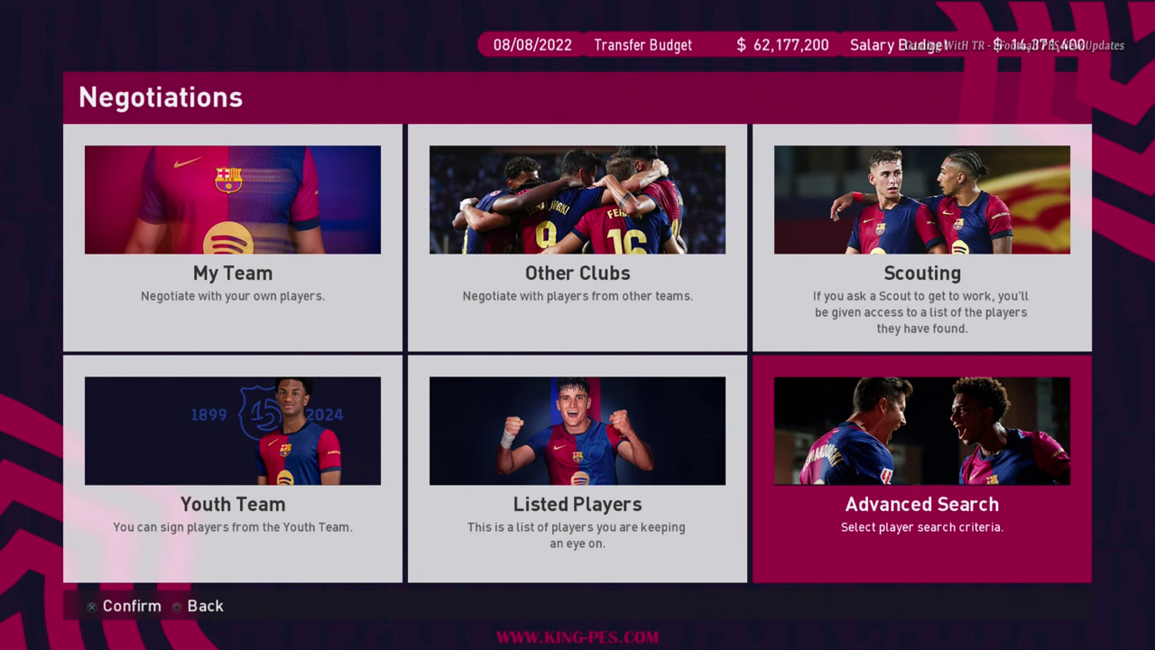
pyautogui.press('Left')
pyautogui.press('Left')
pyautogui.press('Up')
pyautogui.press('Right')
pyautogui.press('Right')
pyautogui.press('Down')
pyautogui.press('Left')
pyautogui.press('Left')
pyautogui.press('Escape')
pyautogui.press('Right')
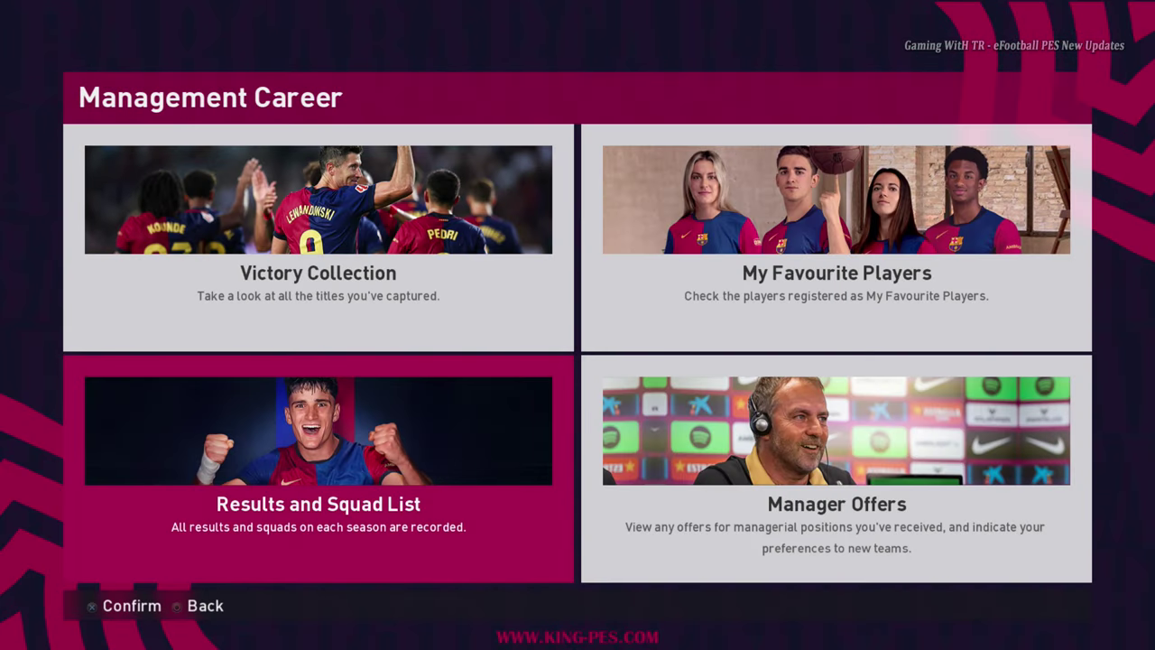
pyautogui.press('Right')
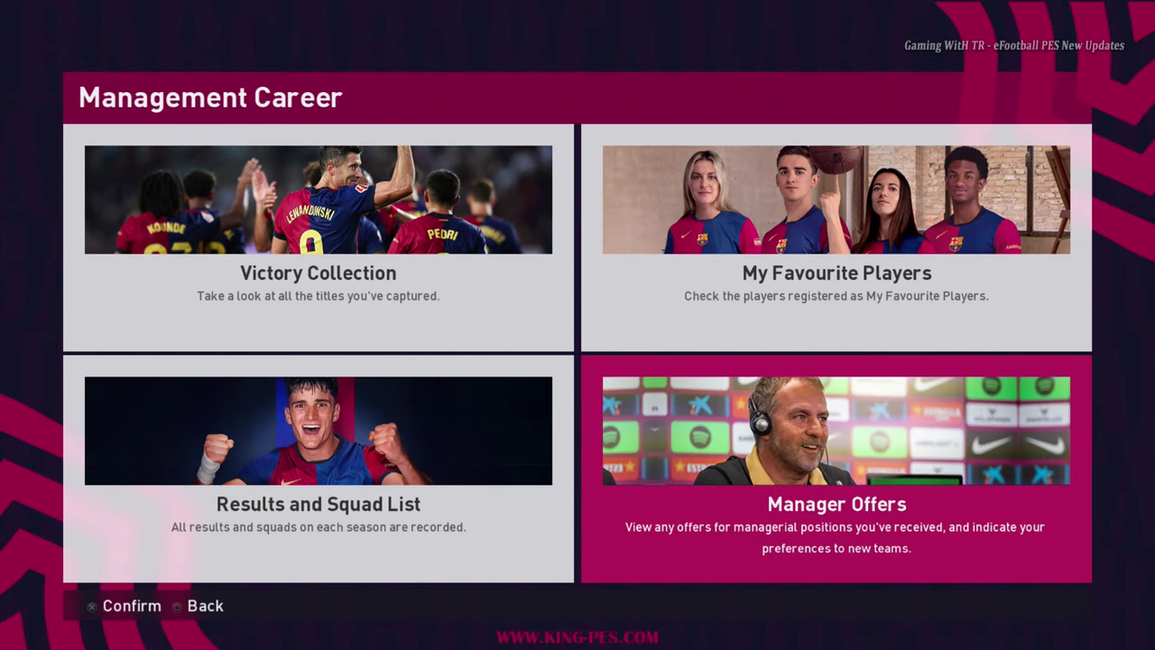
pyautogui.press('Up')
pyautogui.press('Left')
pyautogui.press('Down')
pyautogui.press('Right')
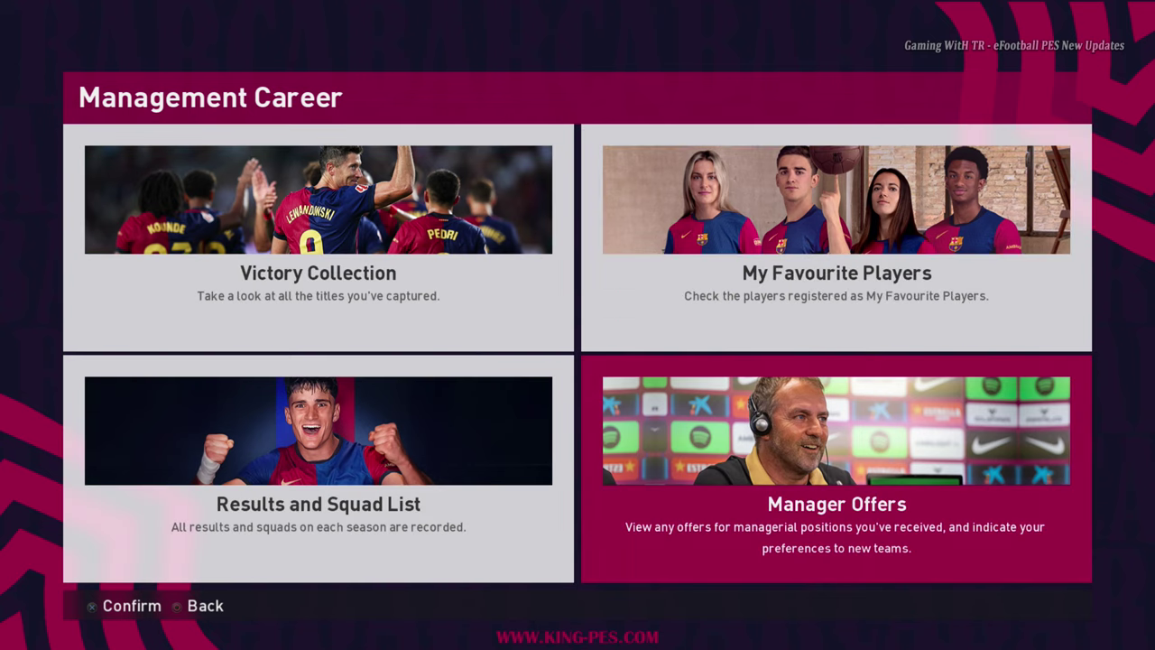
pyautogui.press('Up')
pyautogui.press('Left')
pyautogui.press('Escape')
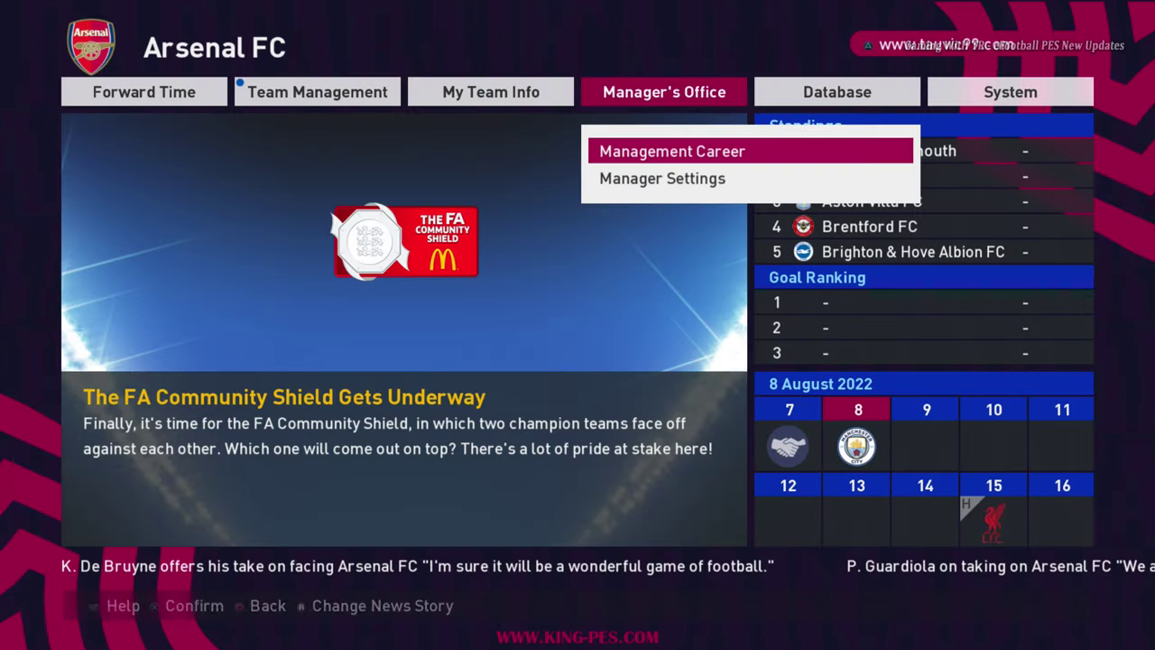
pyautogui.press('Right')
pyautogui.press('Right')
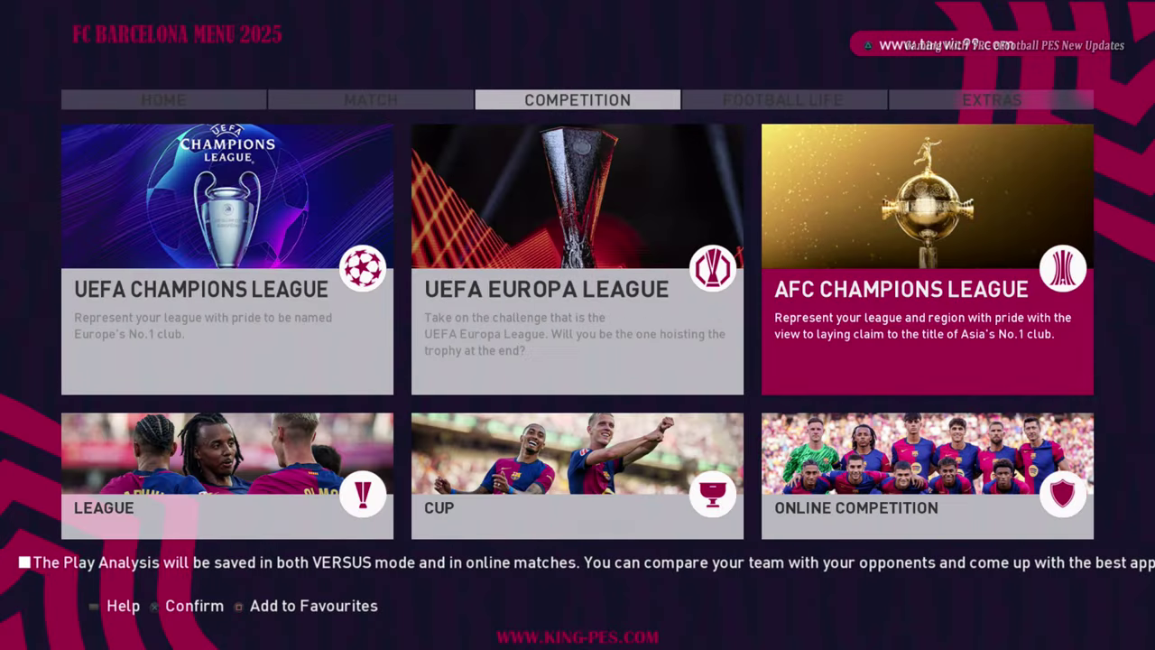
# Switch left to the Competition page, then on to the Match page
pyautogui.press('Left')
pyautogui.press('Left')
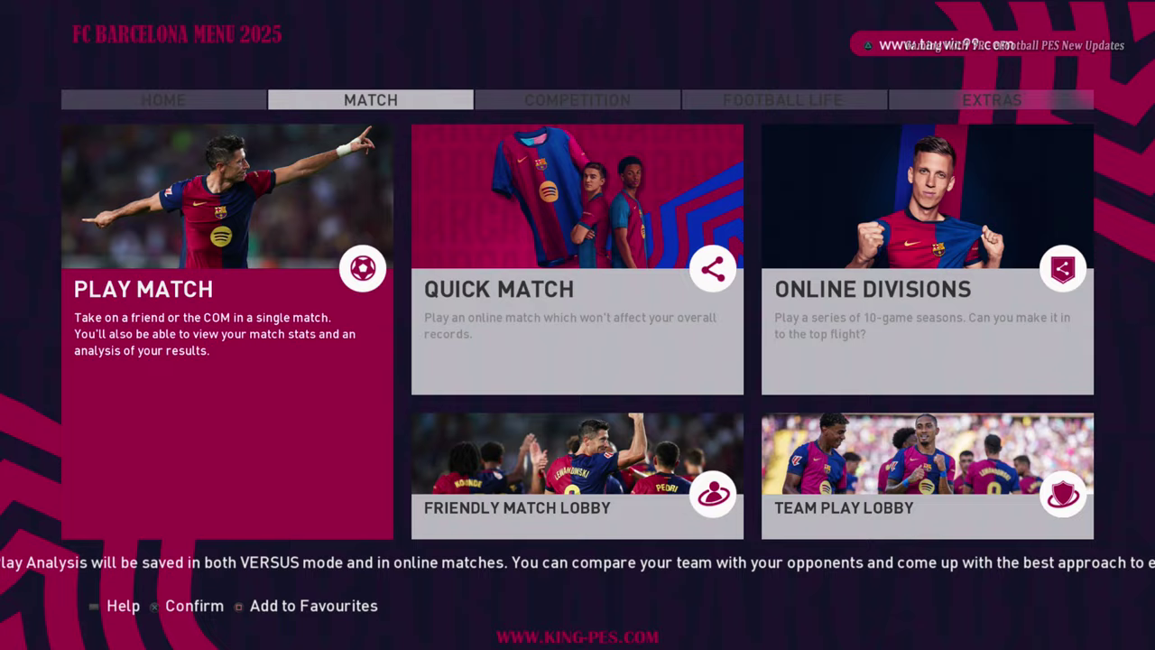
pyautogui.press('Left')
pyautogui.press('Left')
pyautogui.press('Left')
pyautogui.press('Left')
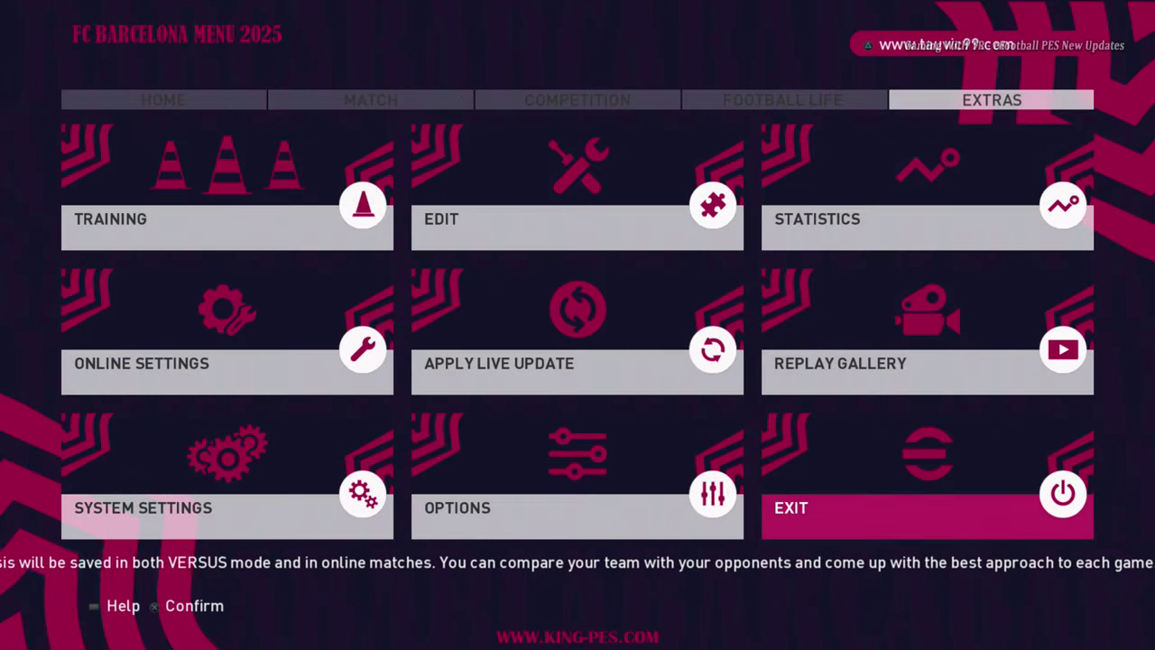